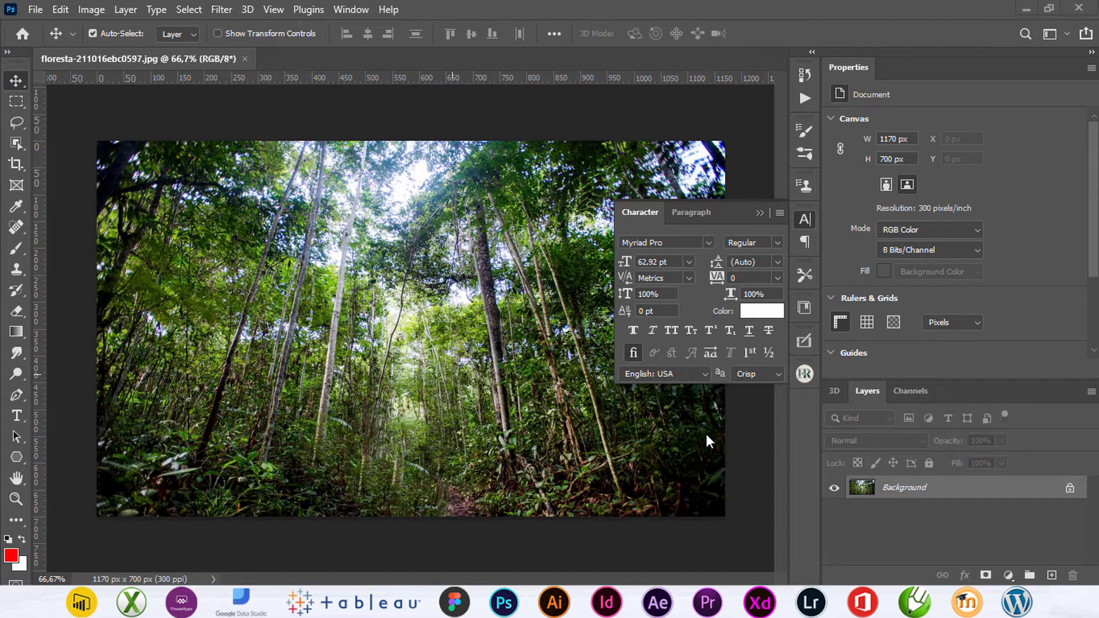
# Collapse the floating Character/Paragraph panel covering the forest photo
pyautogui.click(804, 218)
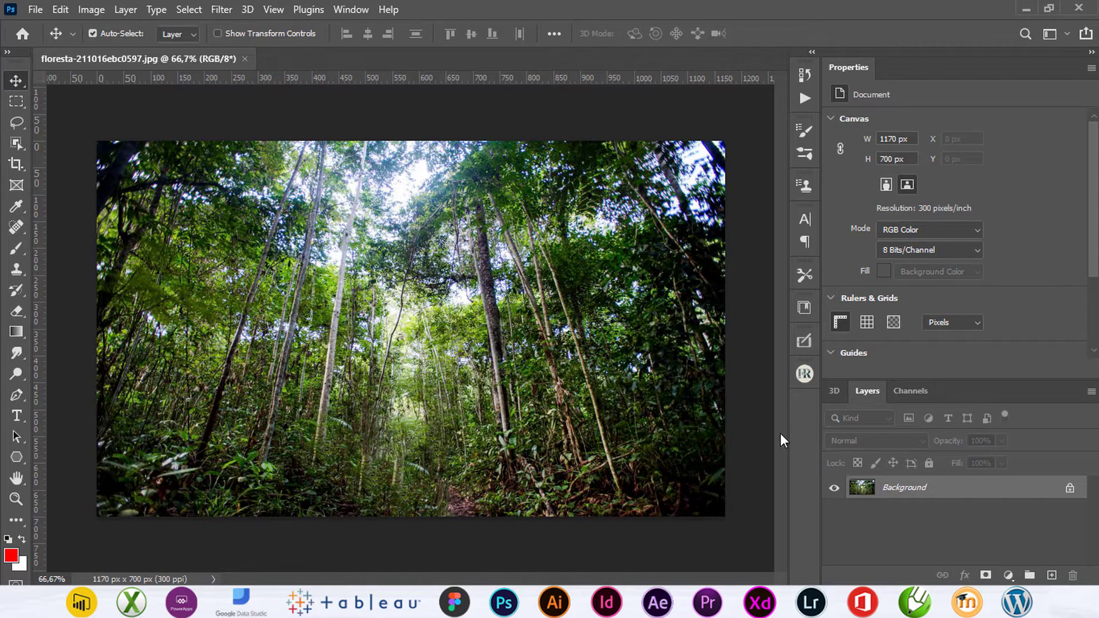
# Open Color Range with Highlights selected and position the dialog over the photo
pyautogui.click(193, 12)
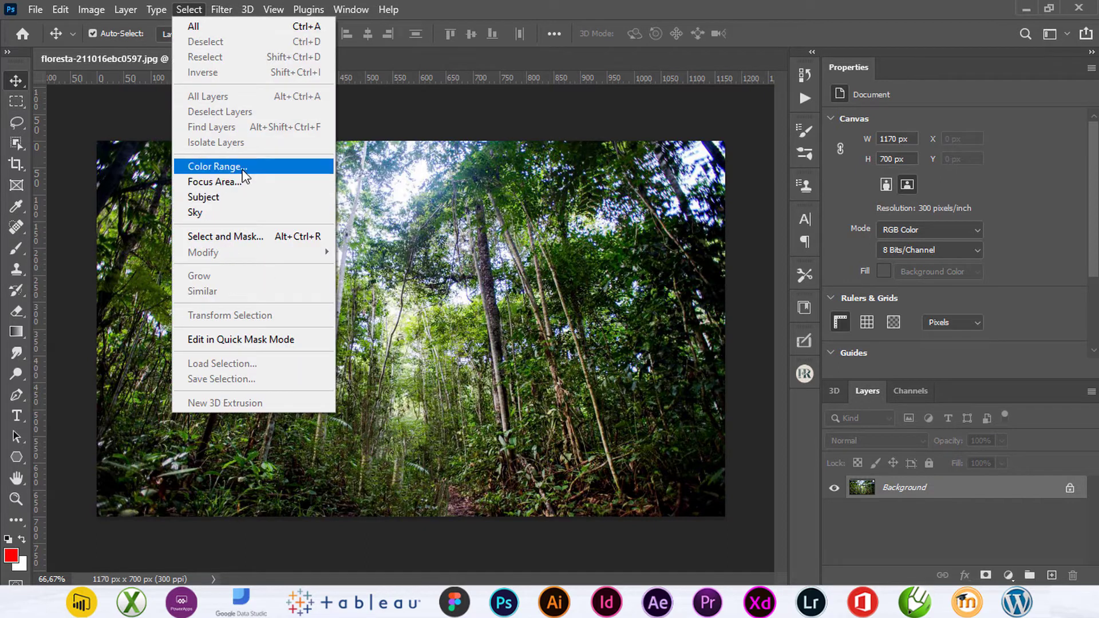
pyautogui.click(228, 166)
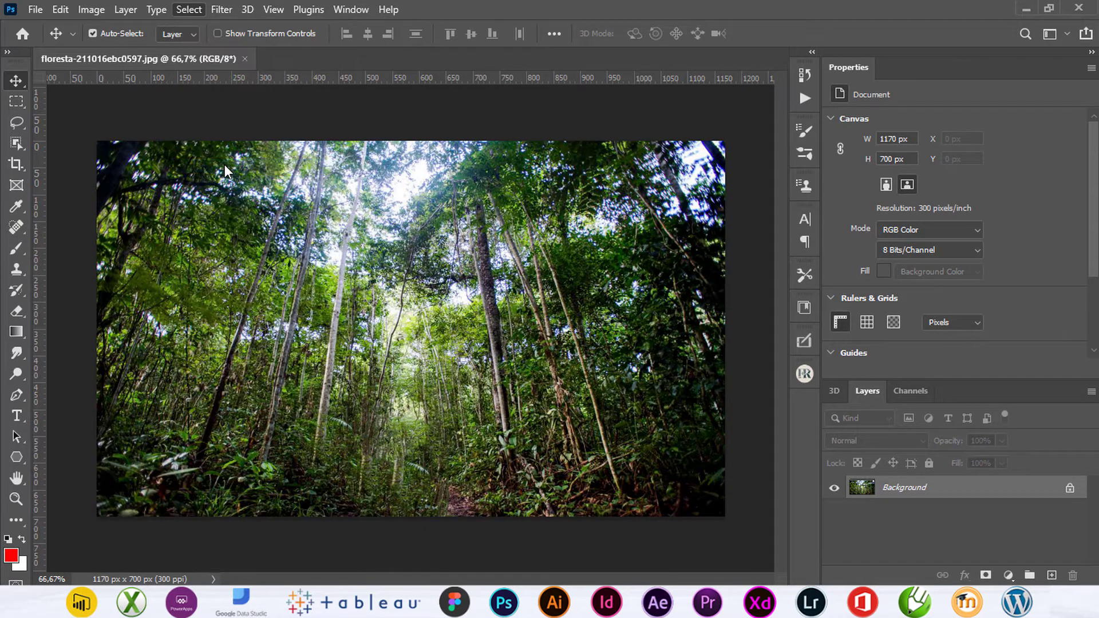
pyautogui.moveTo(507, 90)
pyautogui.mouseDown()
pyautogui.moveTo(748, 126)
pyautogui.moveTo(871, 116)
pyautogui.mouseUp()
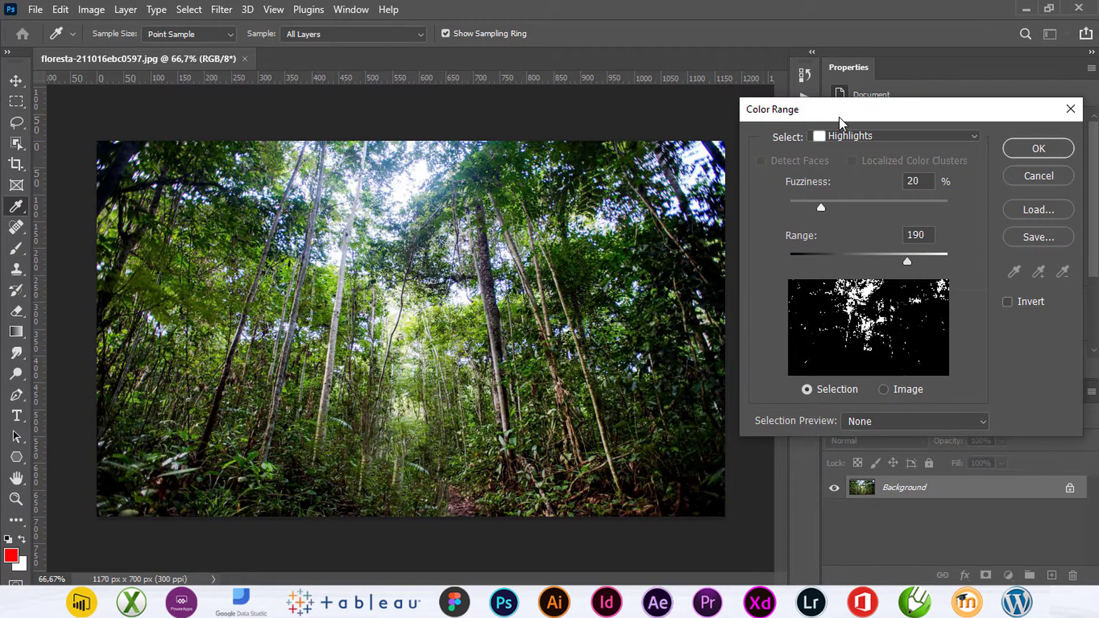
pyautogui.moveTo(839, 116); pyautogui.dragTo(504, 104)
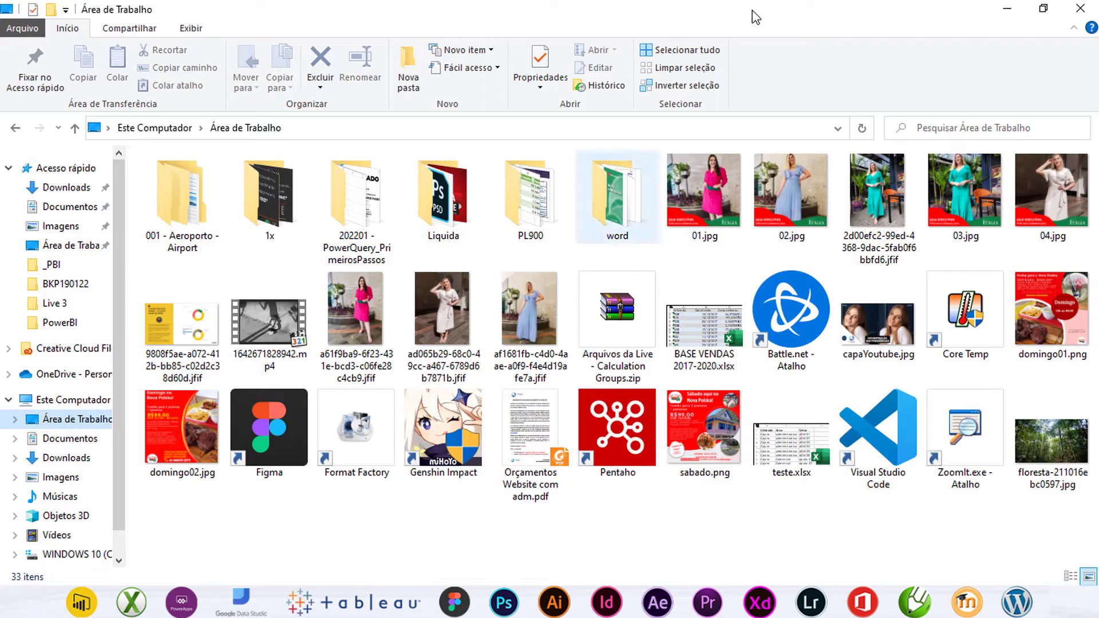
# In File Explorer, open the Área de Trabalho folder and pick the ZoomIt.exe shortcut
pyautogui.click(1008, 10)
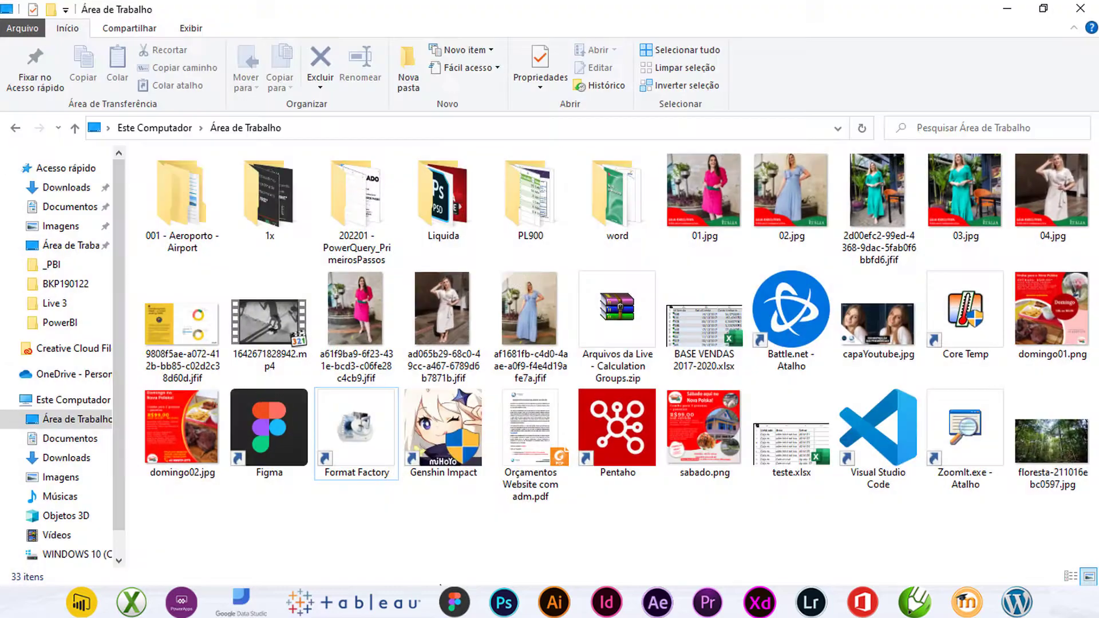
pyautogui.click(71, 245)
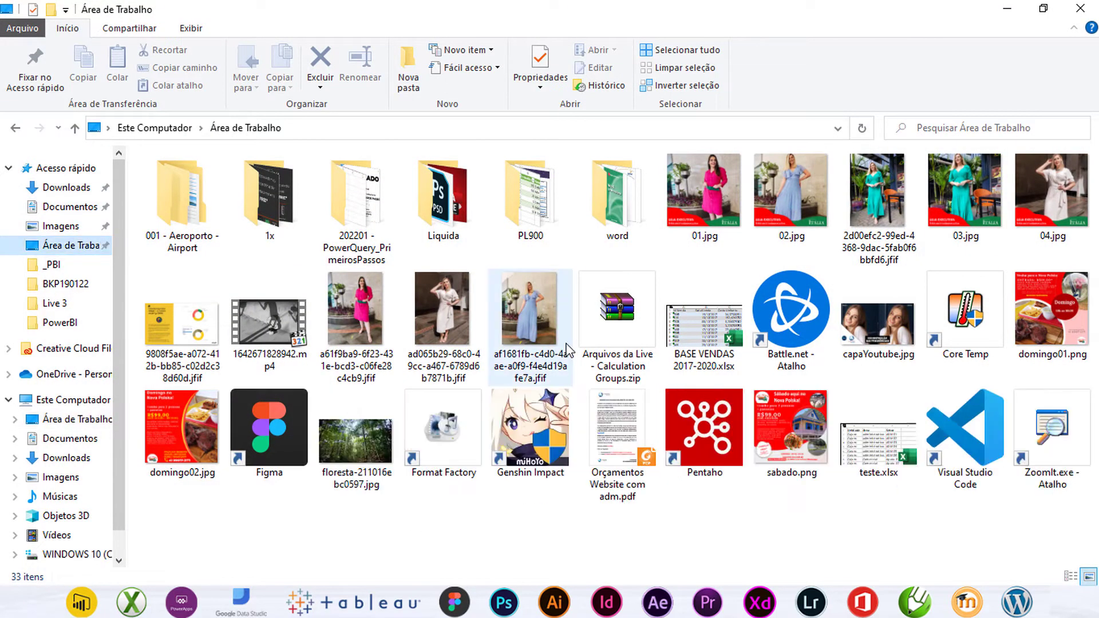
pyautogui.click(1055, 438)
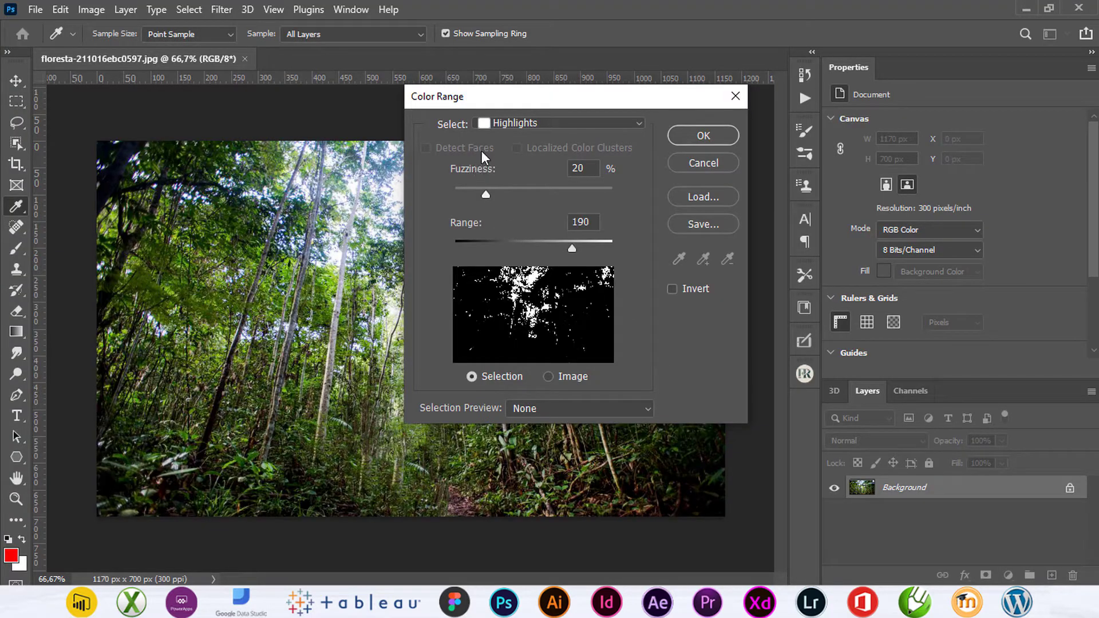
# Annotate the Highlights choice, then confirm Color Range at Fuzziness 20% and Range 190
pyautogui.hotkey('ctrl', '1')
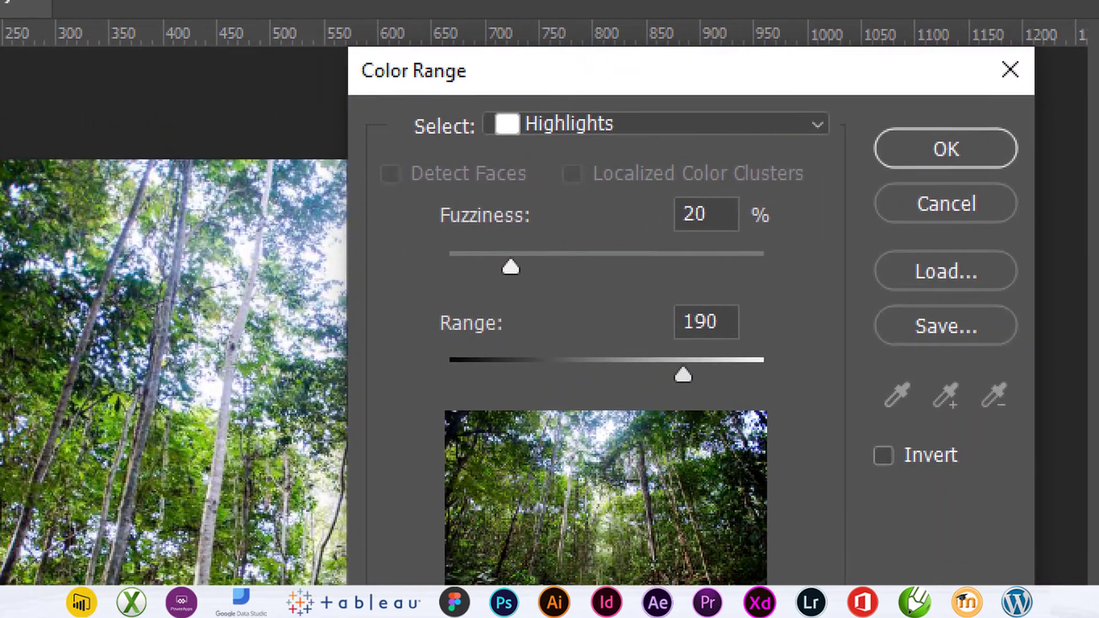
pyautogui.moveTo(398, 95); pyautogui.dragTo(404, 152)
pyautogui.moveTo(397, 94); pyautogui.dragTo(412, 153)
pyautogui.moveTo(401, 97); pyautogui.dragTo(866, 144)
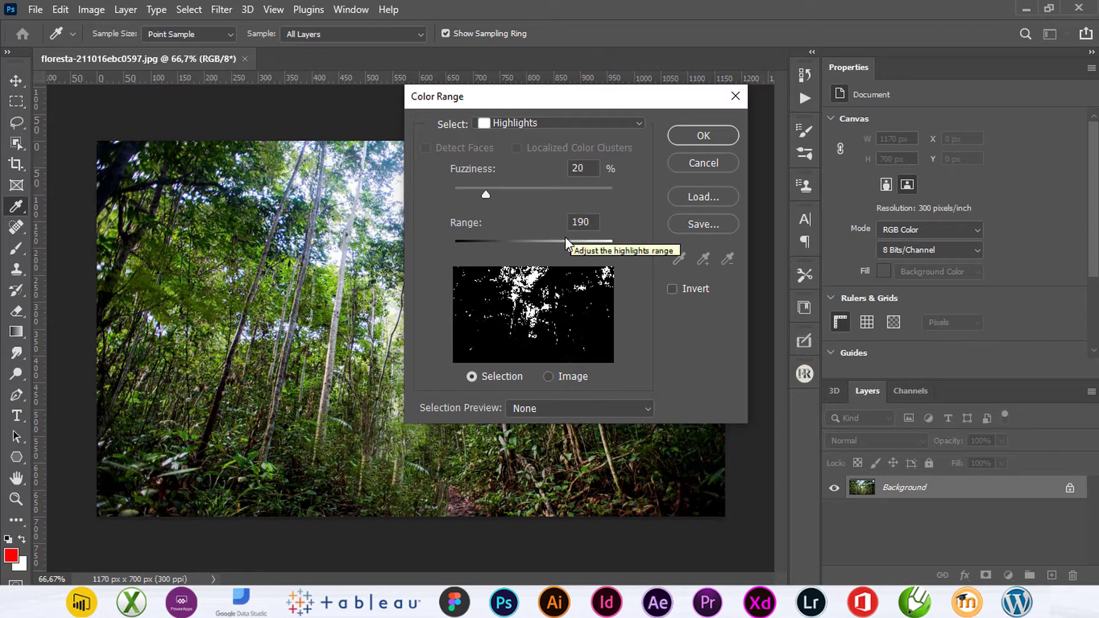
pyautogui.click(726, 136)
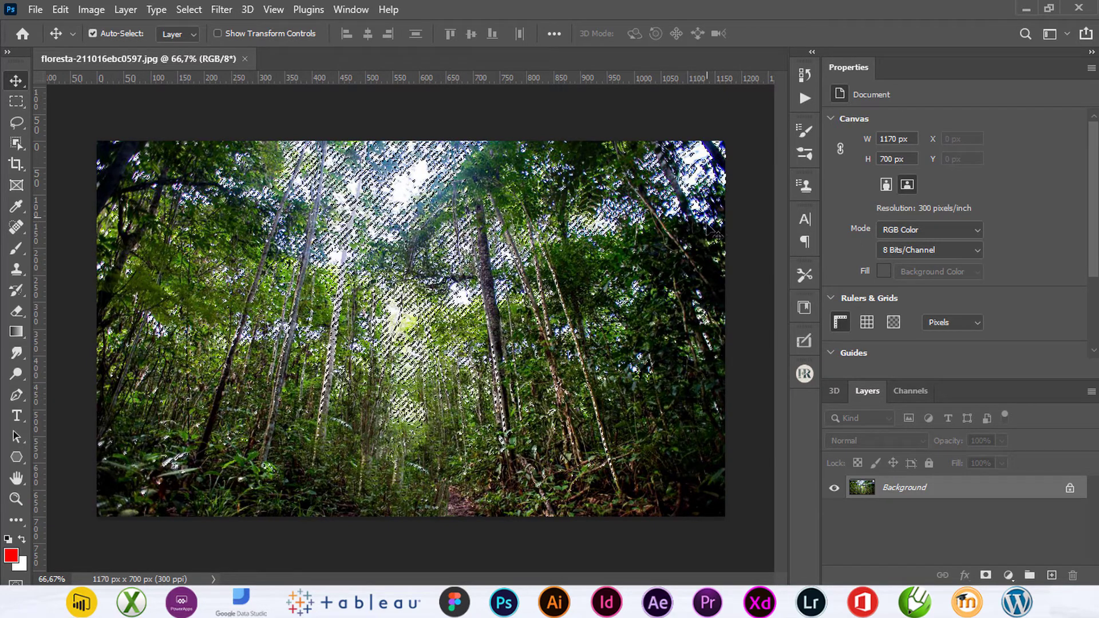
# Copy the highlights selection onto a new Layer 1 and make it active
pyautogui.hotkey('ctrl', 'j')
pyautogui.click(972, 493)
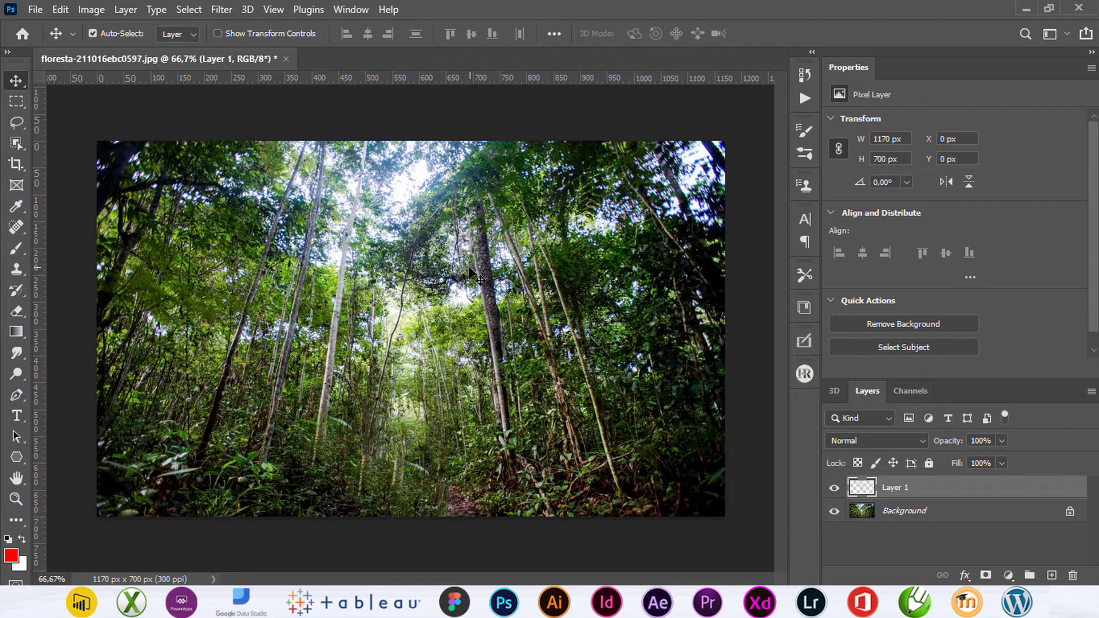
pyautogui.click(221, 10)
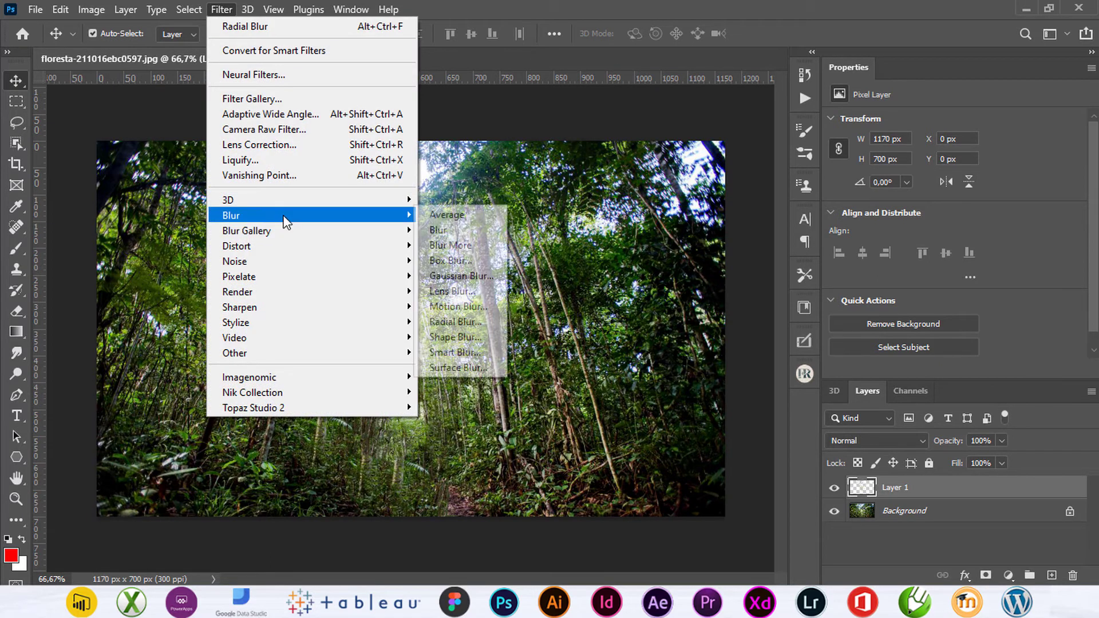
pyautogui.moveTo(311, 215)
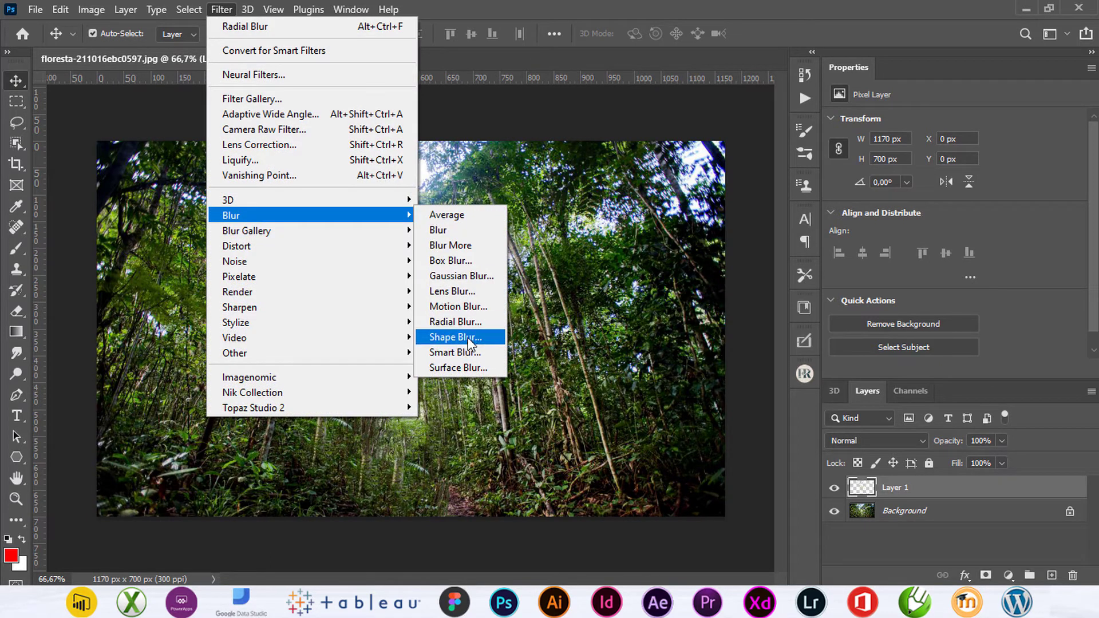
# Apply Radial Blur to Layer 1 with Amount 100, Zoom method and Good quality
pyautogui.click(471, 322)
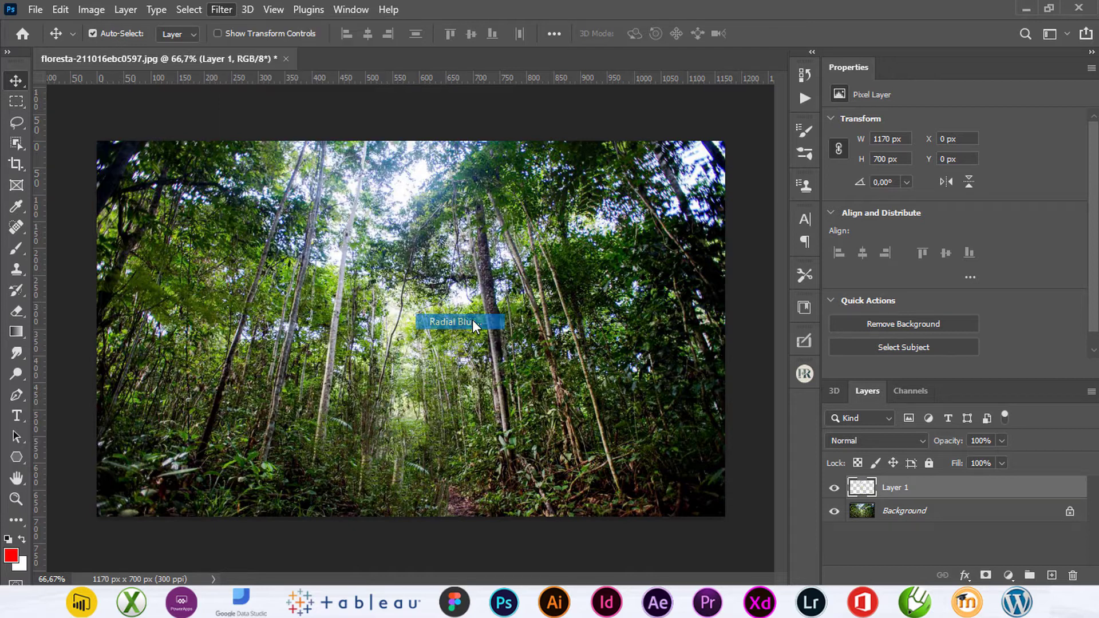
pyautogui.click(472, 252)
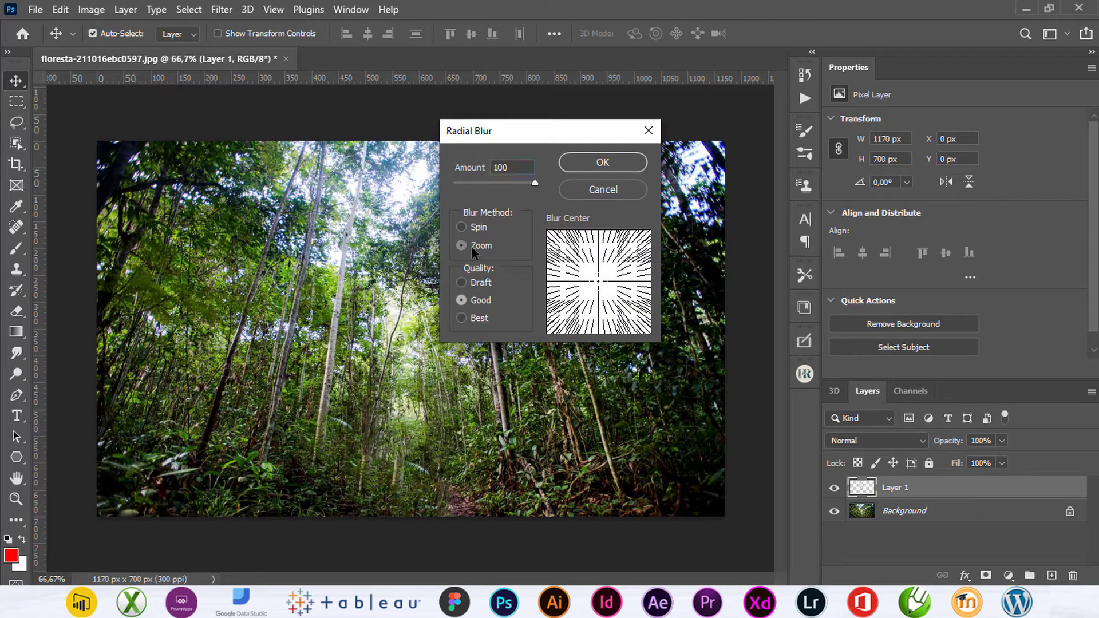
pyautogui.moveTo(535, 183); pyautogui.dragTo(547, 184)
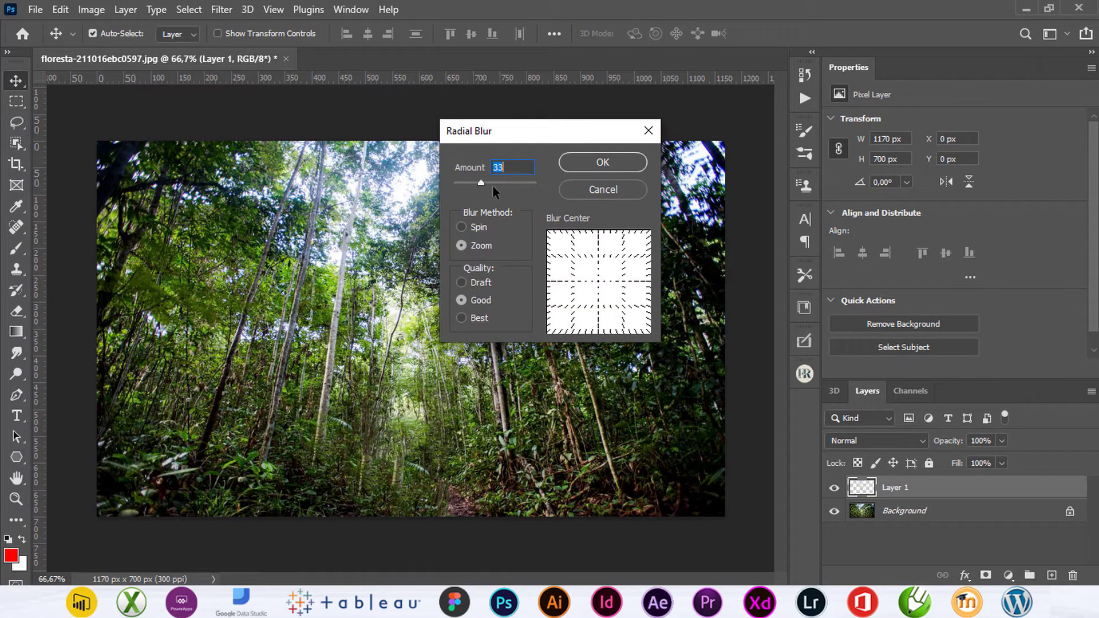
pyautogui.press('alt')
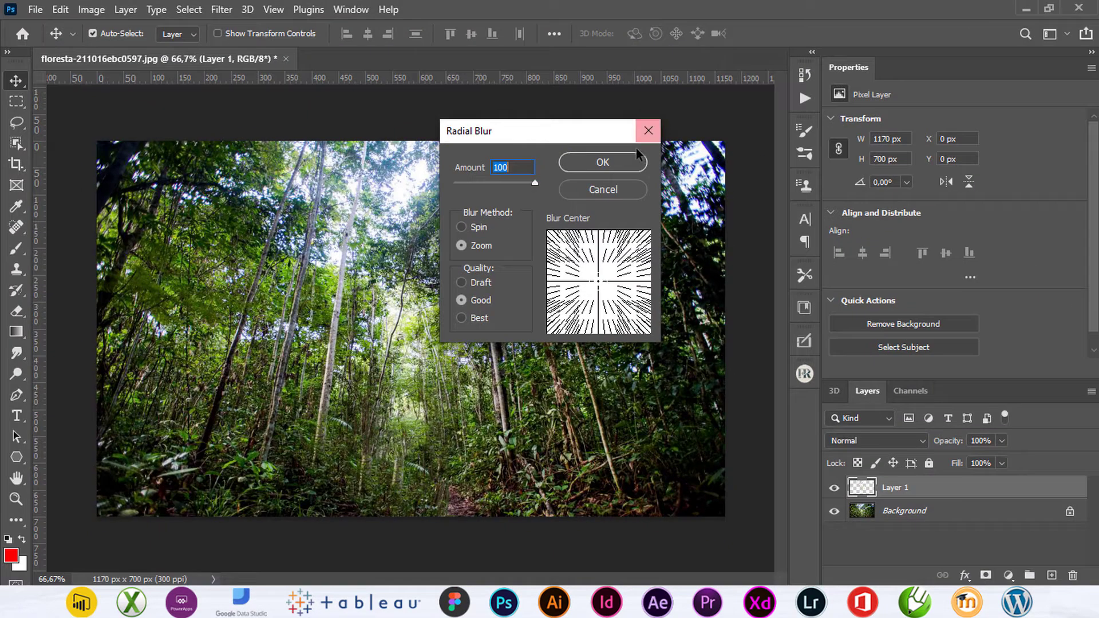
pyautogui.click(623, 161)
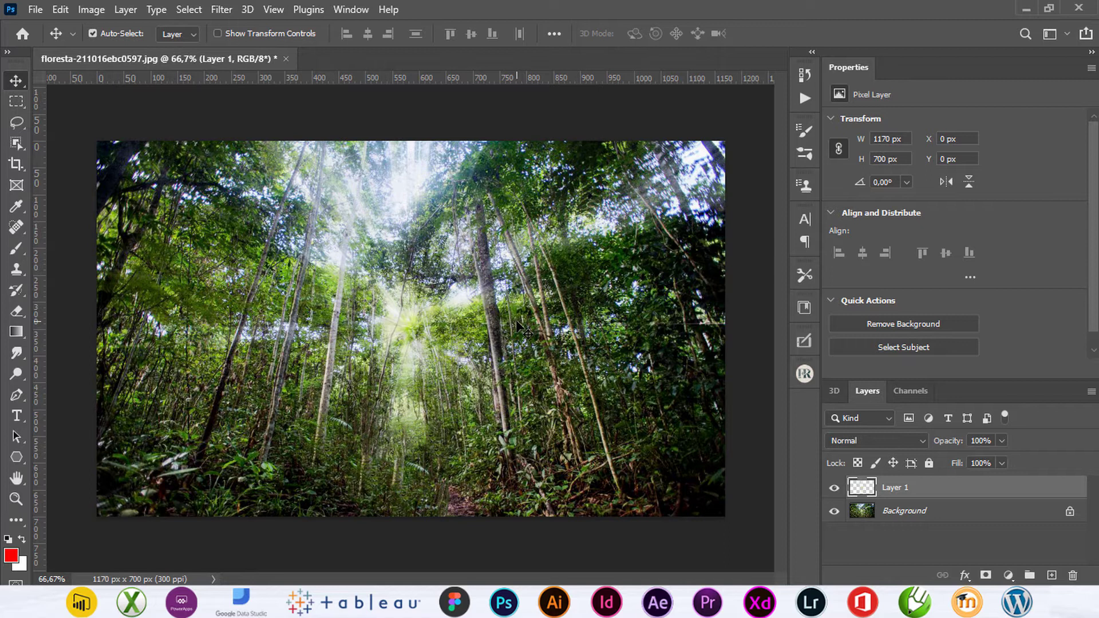
# Duplicate the light-ray layer, compare it, then delete Layer 1 copy
pyautogui.hotkey('ctrl', 'j')
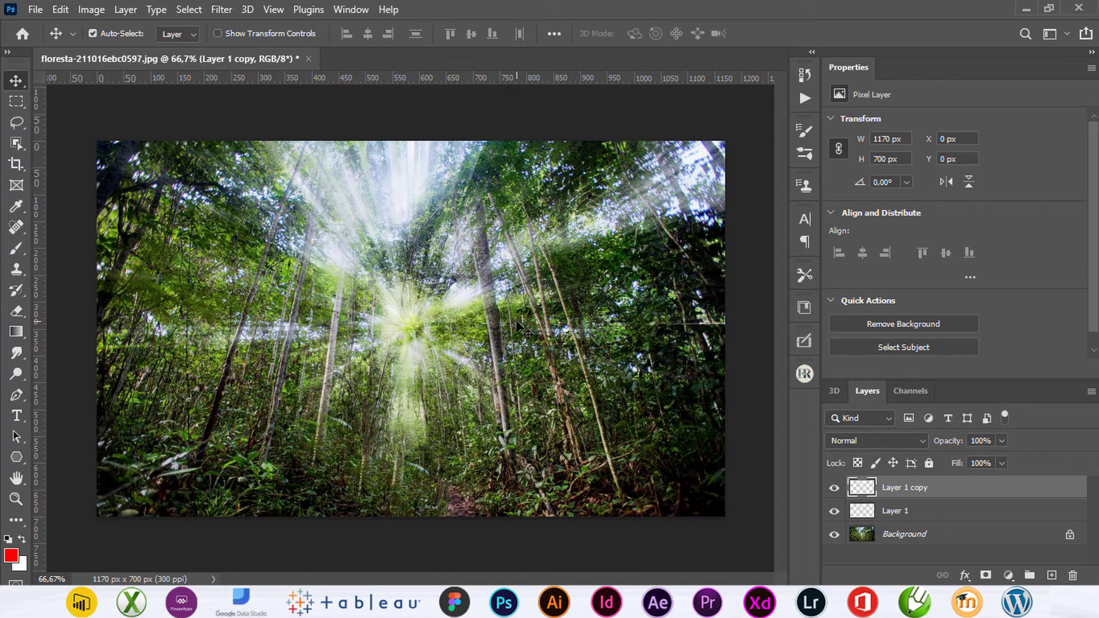
pyautogui.click(837, 487)
pyautogui.click(837, 488)
pyautogui.click(1072, 575)
pyautogui.click(478, 235)
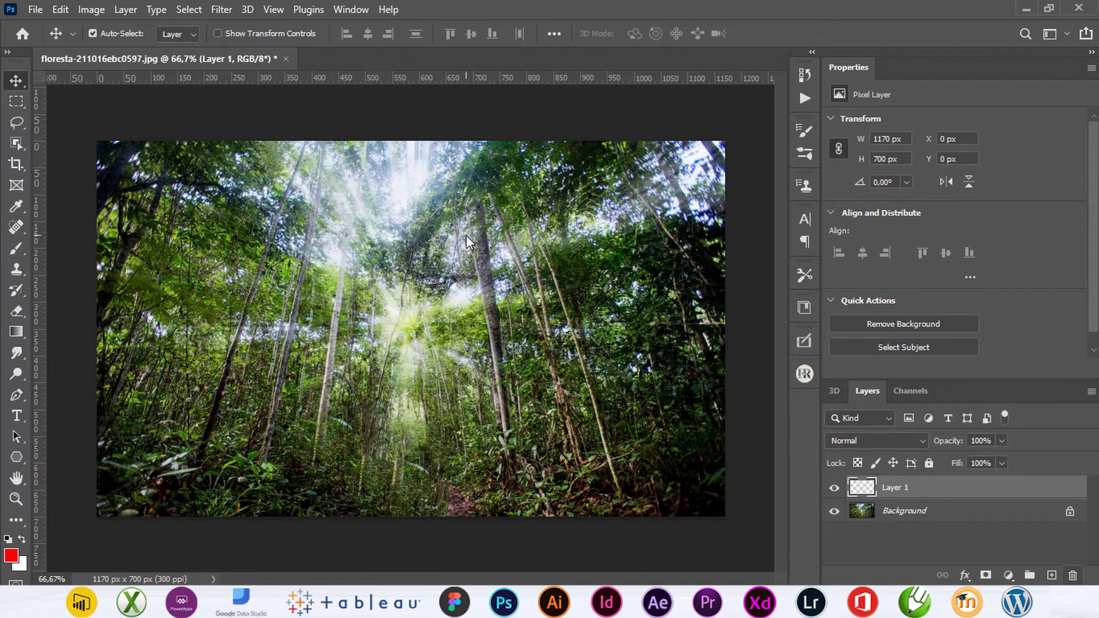
# Convert Layer 1 into a smart object
pyautogui.rightClick(919, 489)
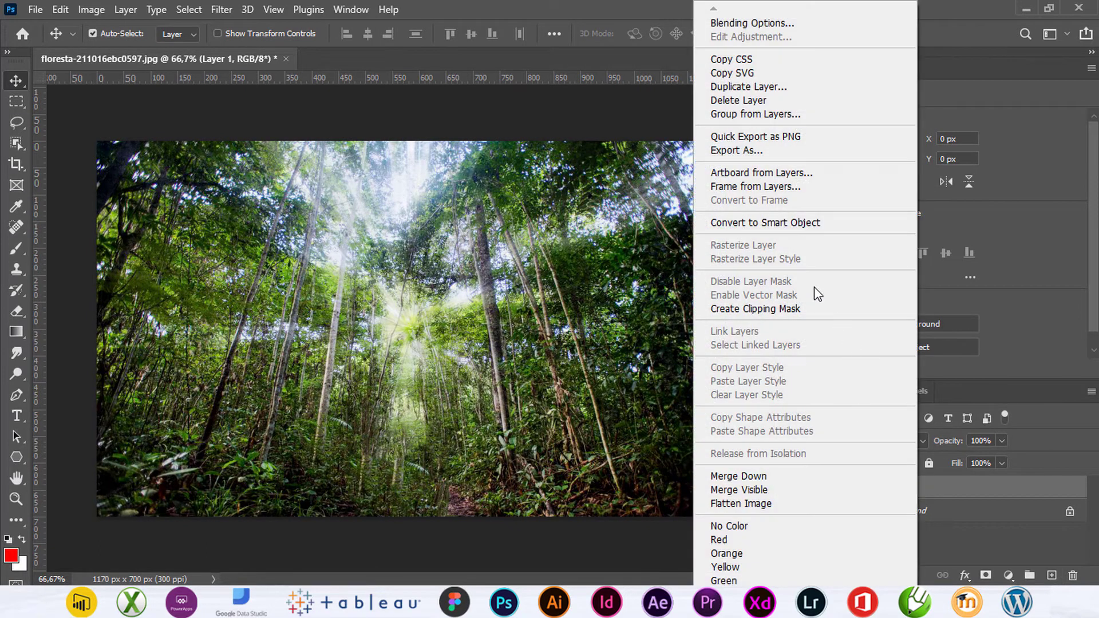
pyautogui.click(790, 223)
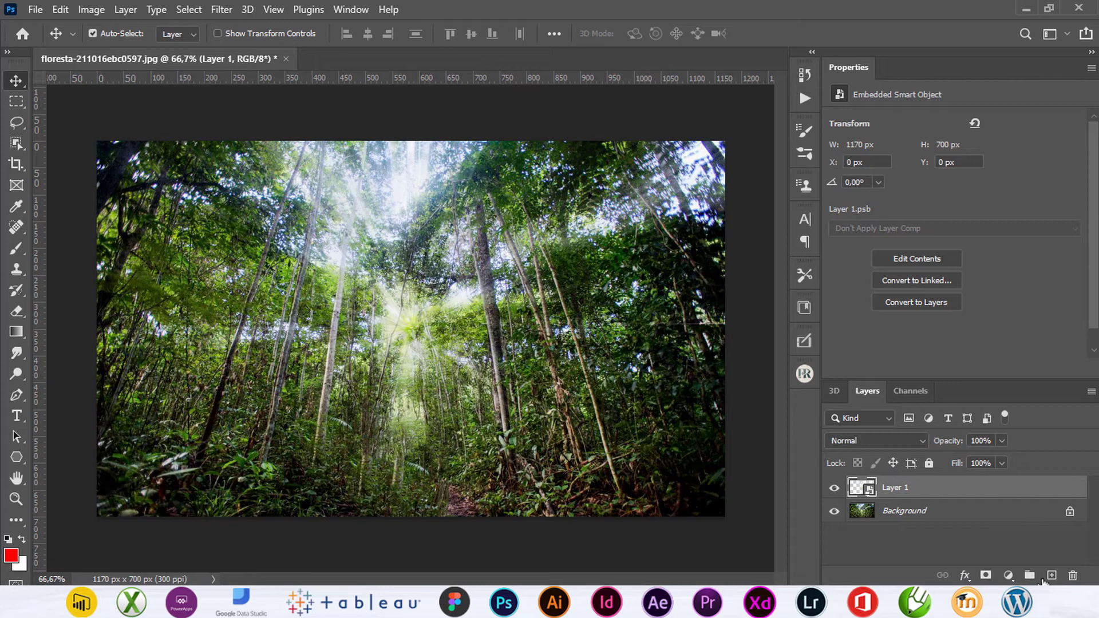
pyautogui.click(1008, 575)
pyautogui.click(1011, 579)
pyautogui.click(1011, 578)
pyautogui.click(1012, 579)
# Add a Levels 1 adjustment layer and clip it to Layer 1
pyautogui.click(1008, 575)
pyautogui.click(1006, 361)
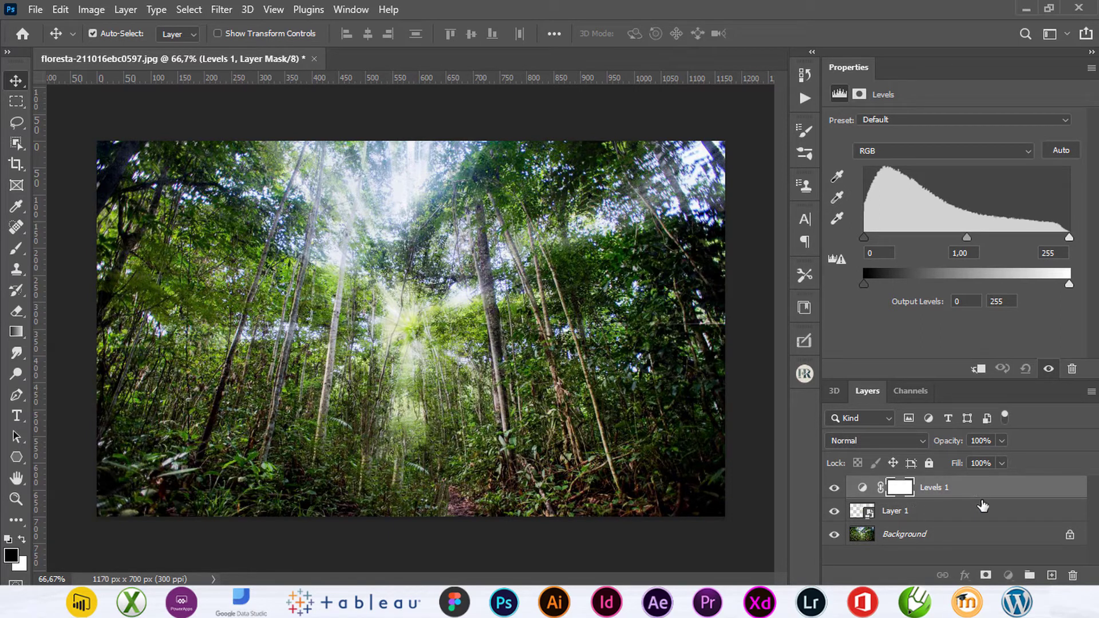
pyautogui.moveTo(977, 505); pyautogui.dragTo(964, 492)
pyautogui.rightClick(964, 492)
pyautogui.click(855, 309)
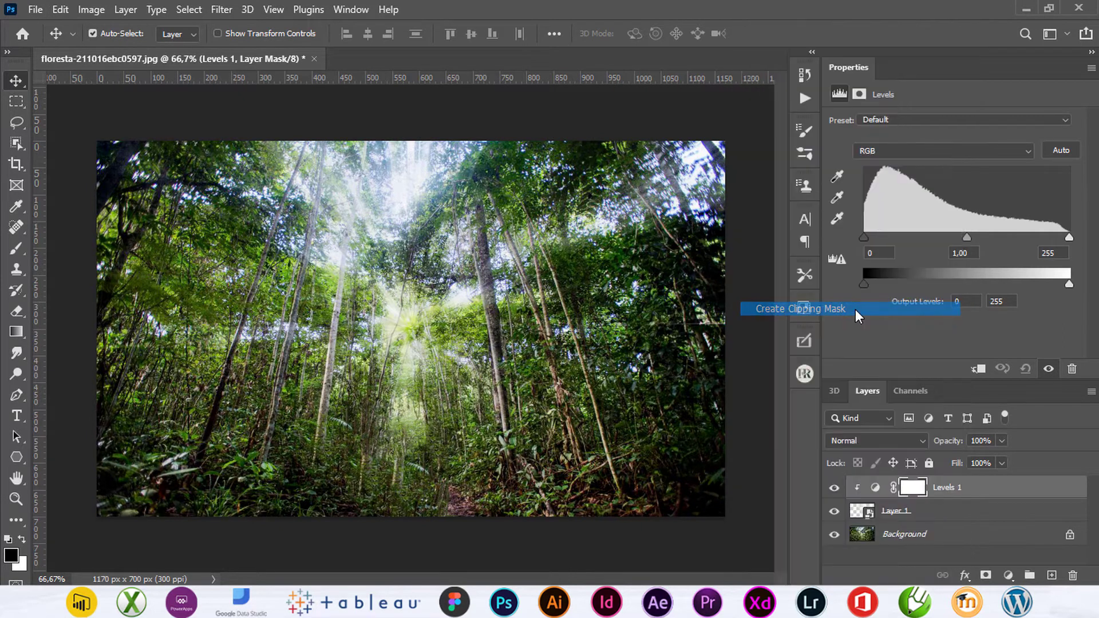
# Load Layer 1's pixels as a selection, deselect, then select Levels 1's settings
pyautogui.press('ctrl')
pyautogui.keyDown('ctrl'); pyautogui.click(865, 512); pyautogui.keyUp('ctrl')
pyautogui.hotkey('ctrl', 'd')
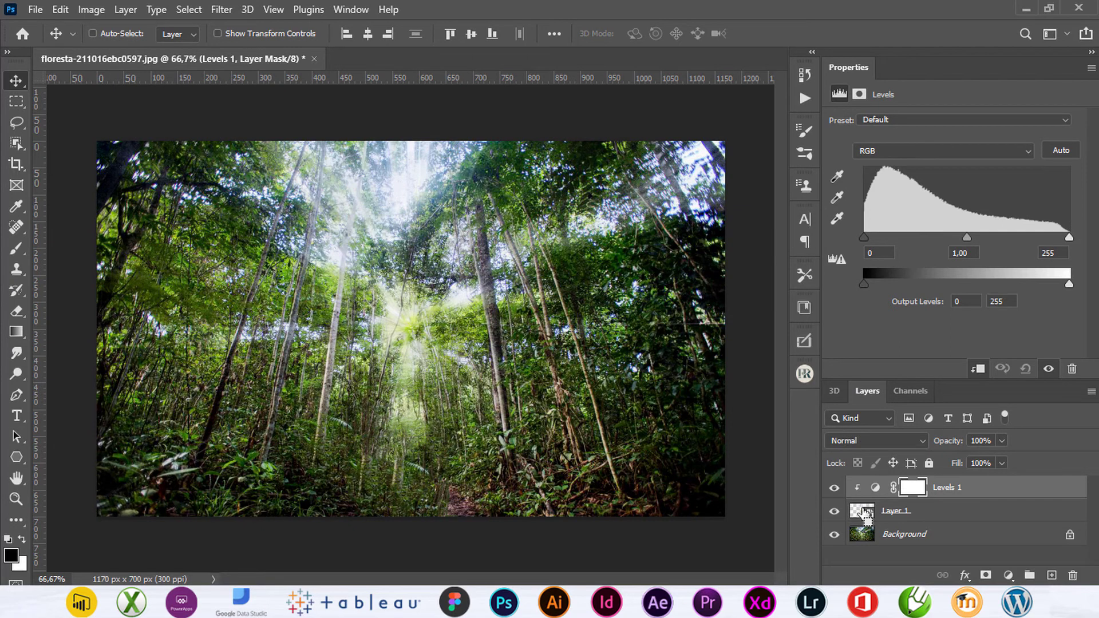
pyautogui.click(971, 486)
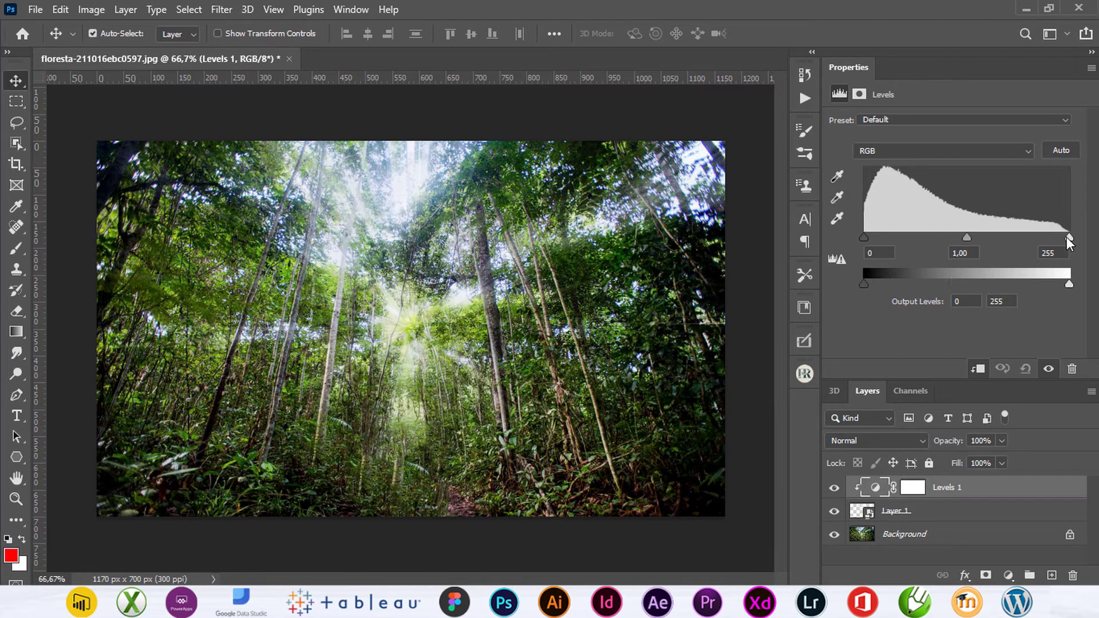
# Adjust the Levels 1 sliders, ending with midtone 0,87 and output 0–255
pyautogui.moveTo(1069, 237)
pyautogui.mouseDown()
pyautogui.moveTo(1026, 246)
pyautogui.moveTo(1069, 240)
pyautogui.mouseUp()
pyautogui.moveTo(955, 236)
pyautogui.mouseDown()
pyautogui.moveTo(1011, 238)
pyautogui.moveTo(974, 239)
pyautogui.mouseUp()
pyautogui.moveTo(868, 235)
pyautogui.mouseDown()
pyautogui.moveTo(903, 239)
pyautogui.moveTo(864, 239)
pyautogui.mouseUp()
pyautogui.moveTo(867, 288)
pyautogui.mouseDown()
pyautogui.moveTo(886, 286)
pyautogui.moveTo(863, 285)
pyautogui.mouseUp()
pyautogui.moveTo(1069, 284)
pyautogui.mouseDown()
pyautogui.moveTo(1049, 286)
pyautogui.moveTo(1069, 284)
pyautogui.mouseUp()
# Group Layer 1 and Levels 1 into Group 1, toggling its visibility to compare
pyautogui.keyDown('shift'); pyautogui.click(943, 518); pyautogui.keyUp('shift')
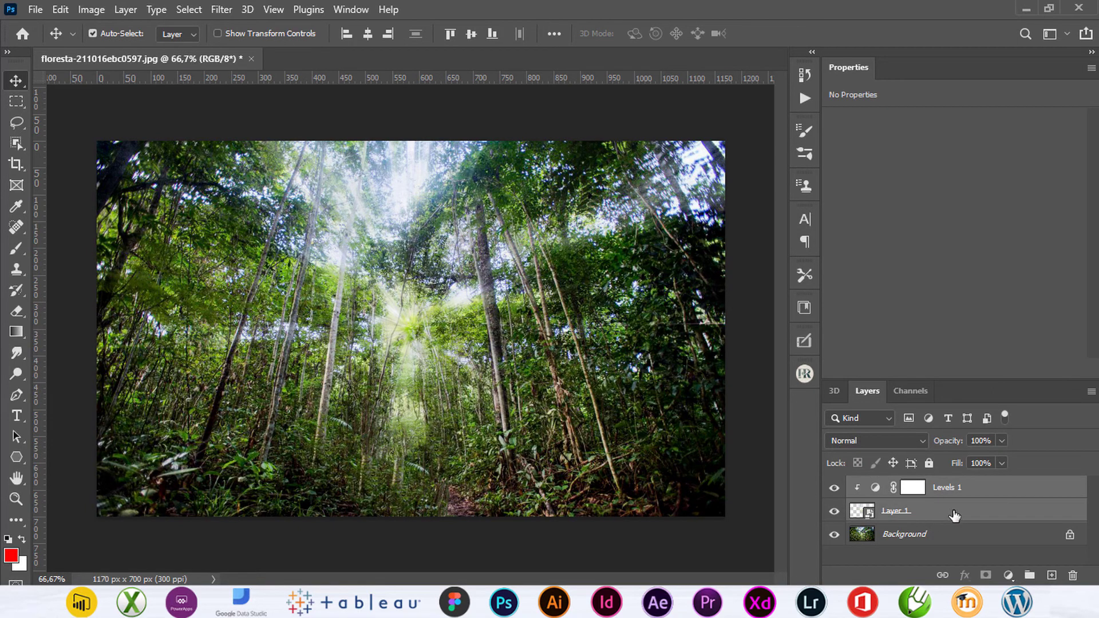
pyautogui.click(1029, 574)
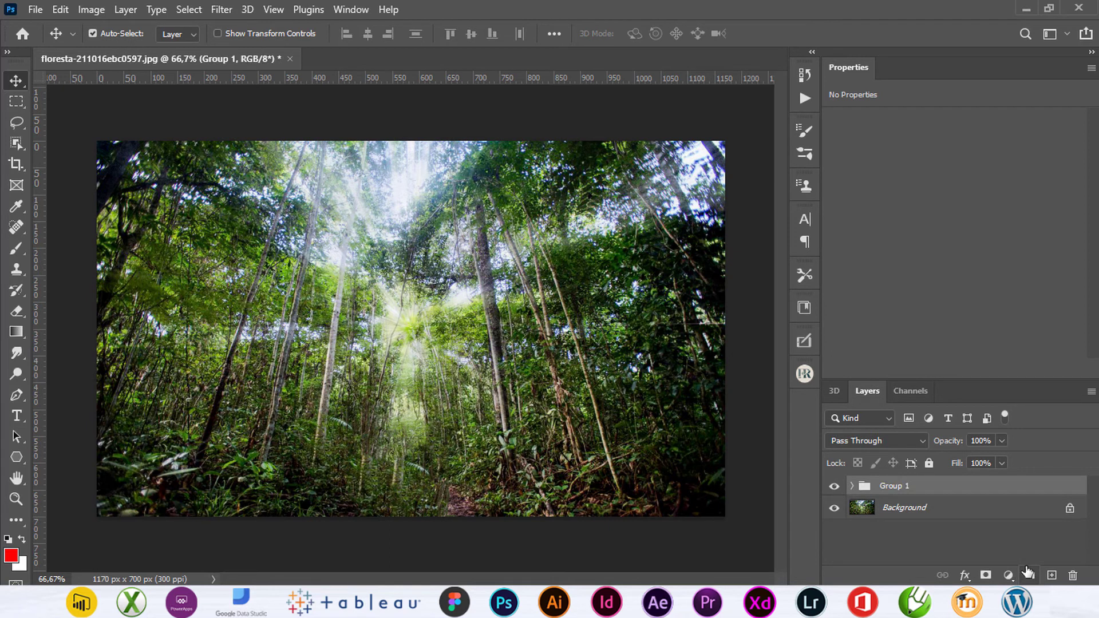
pyautogui.doubleClick(850, 66)
pyautogui.click(835, 190)
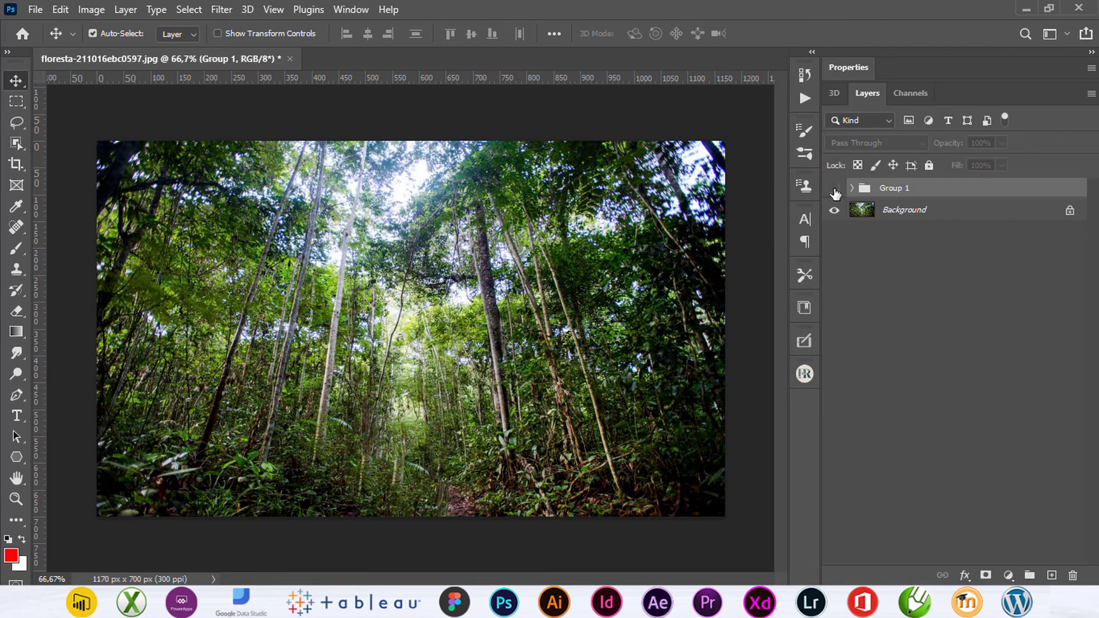
pyautogui.click(835, 190)
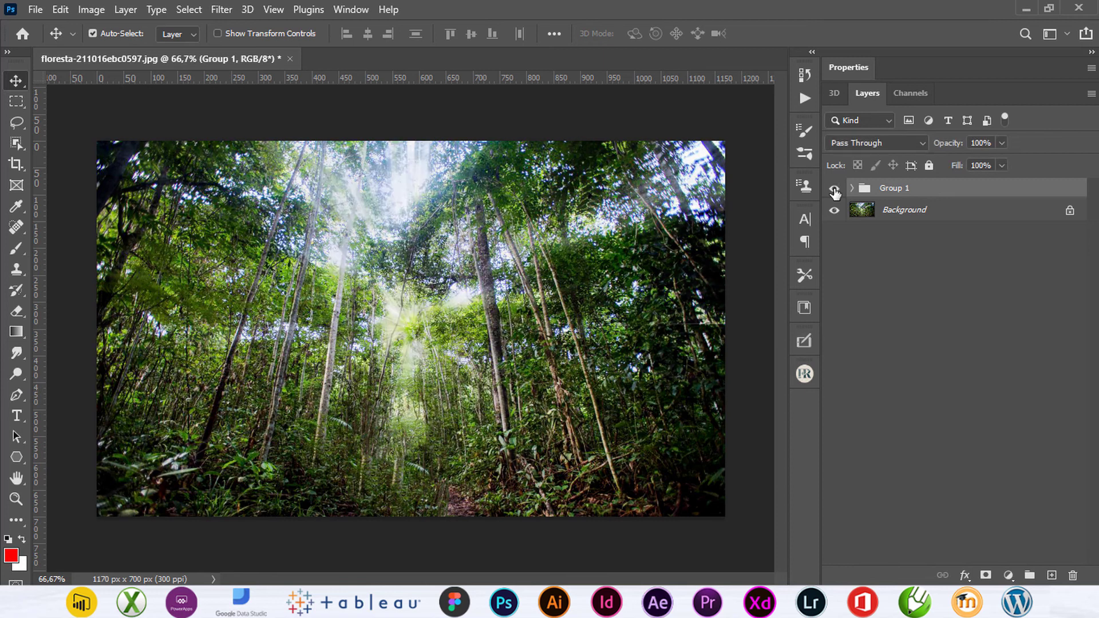
pyautogui.click(835, 190)
pyautogui.click(835, 190)
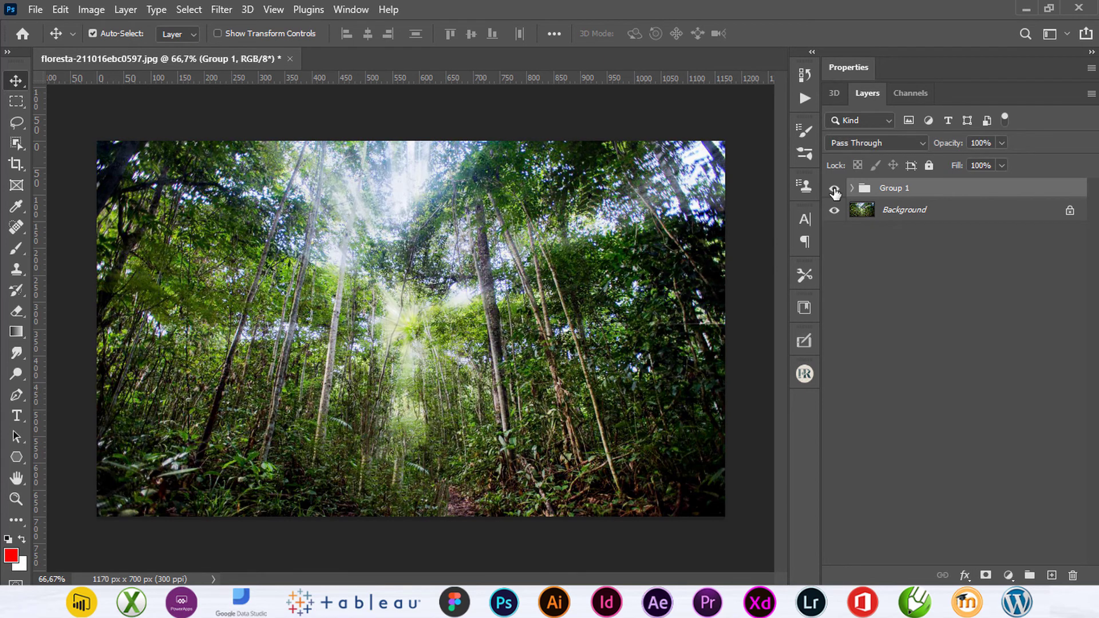